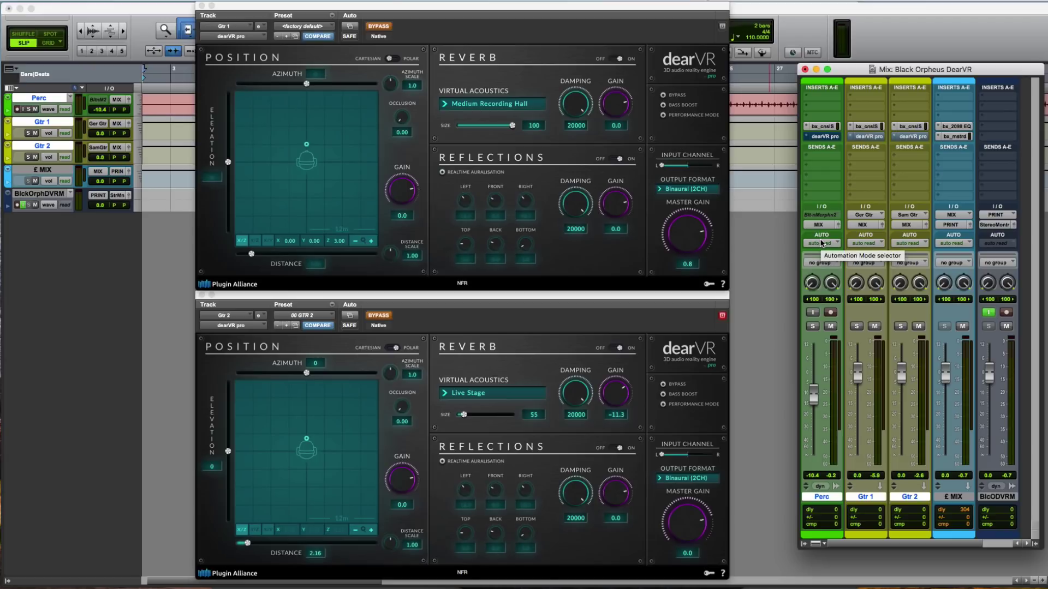
# Start session playback so the guitars and shaker can be heard and metered
pyautogui.press('space')
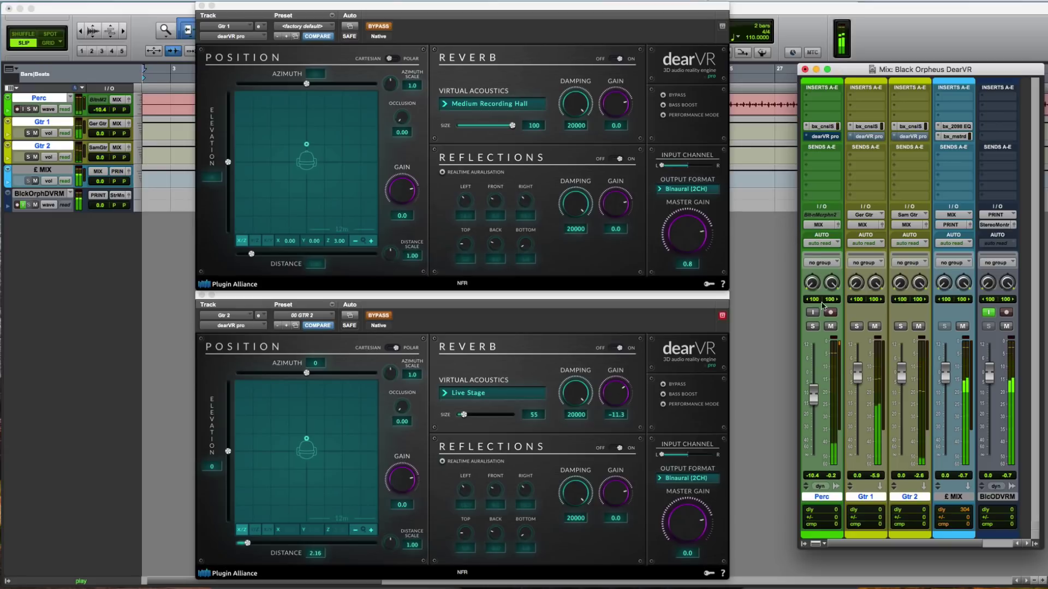
# Solo Gtr 1 and take its dearVR pro out of bypass
pyautogui.click(856, 327)
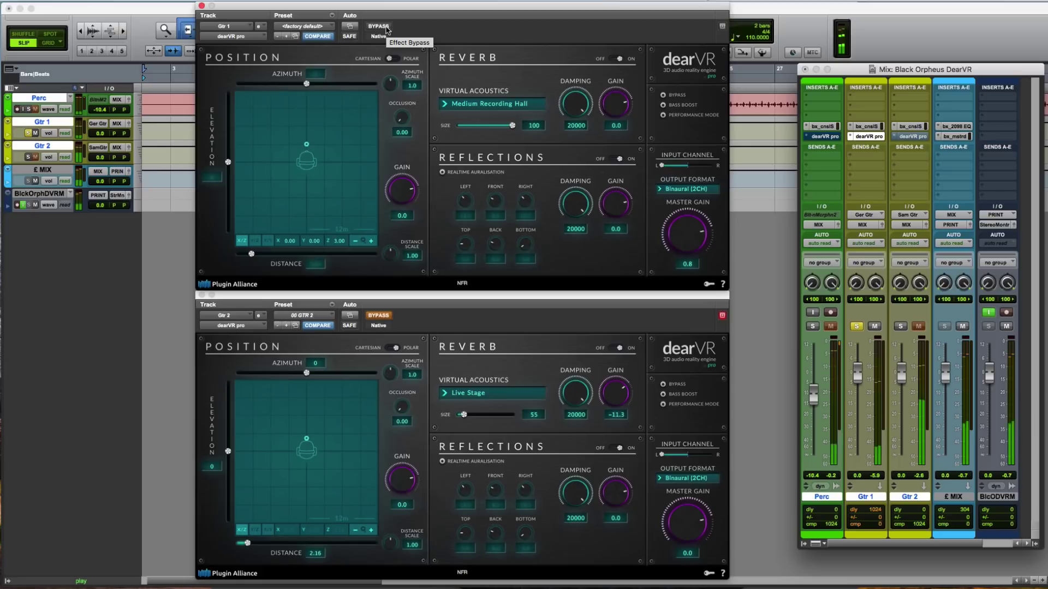
pyautogui.click(386, 30)
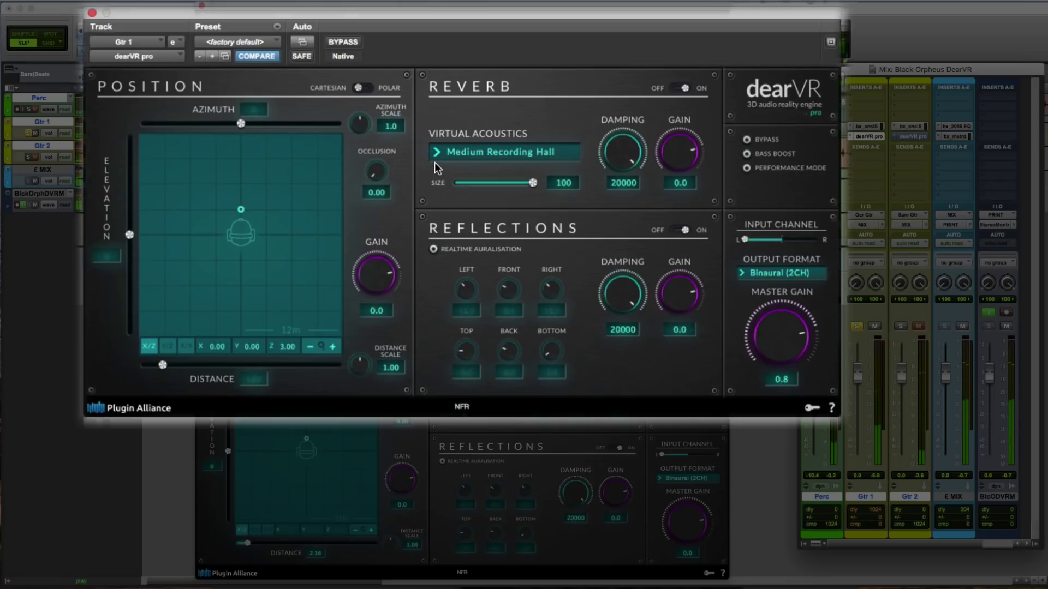
# Switch Gtr 1's virtual acoustics room from Medium Recording Hall to Live Stage
pyautogui.click(434, 161)
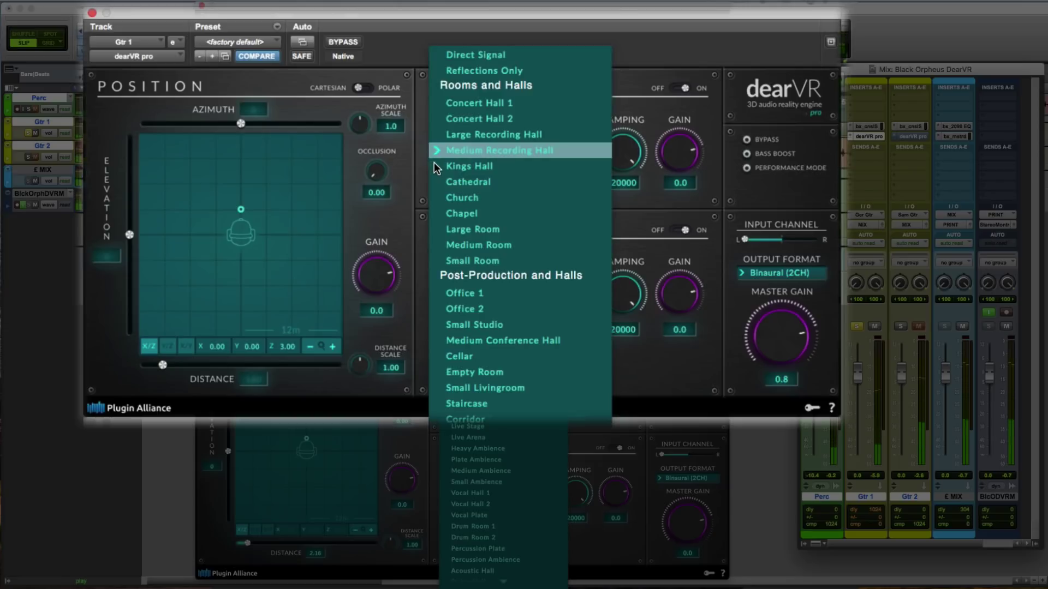
pyautogui.click(421, 162)
pyautogui.click(434, 162)
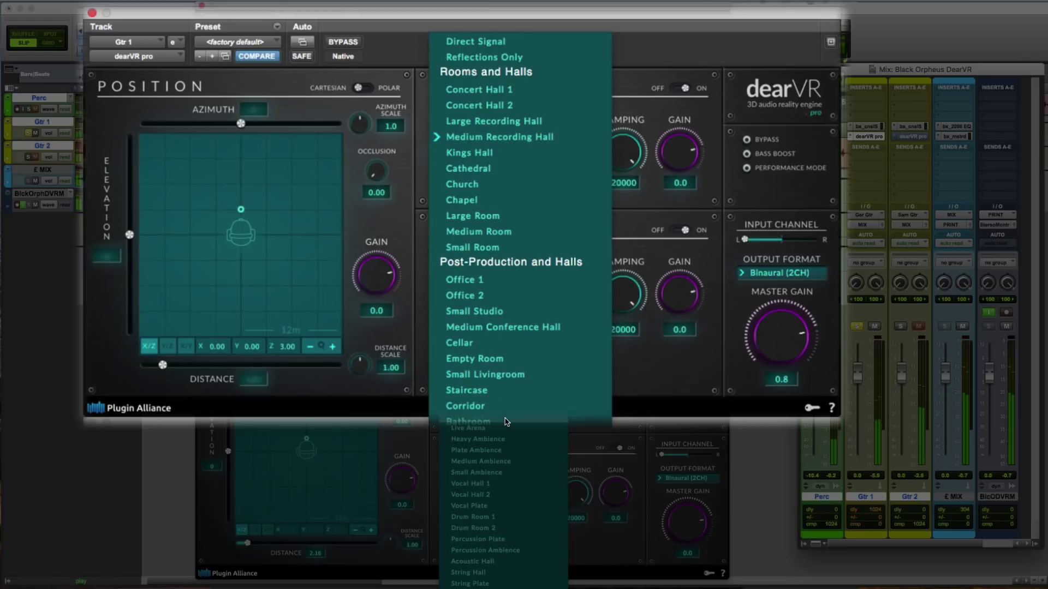
pyautogui.click(505, 422)
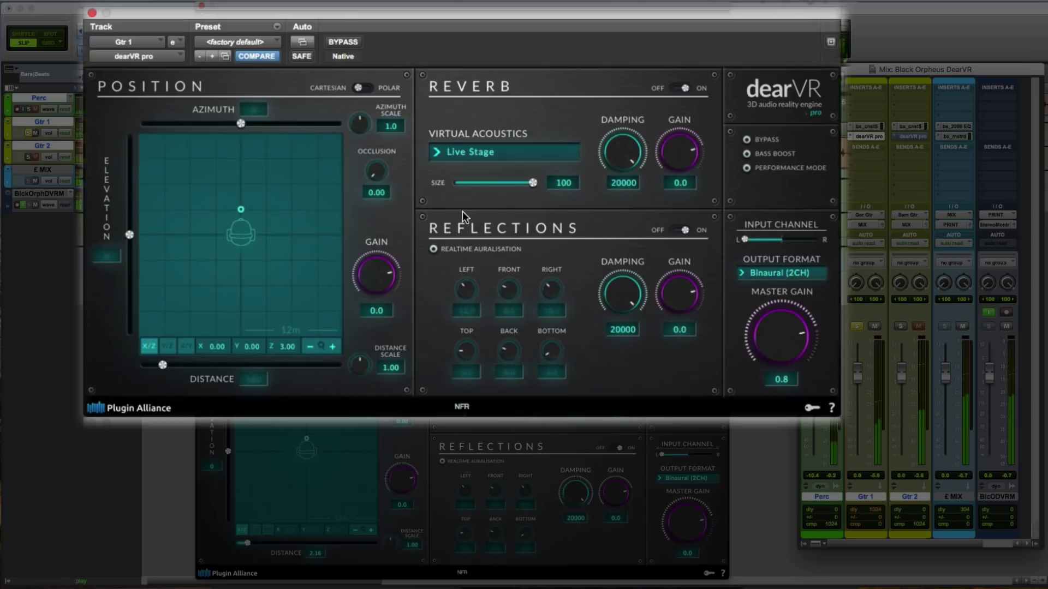
# Set Gtr 1's reverb size to 59 and gain to -12.8, and nudge the source closer
pyautogui.moveTo(533, 192); pyautogui.dragTo(473, 198)
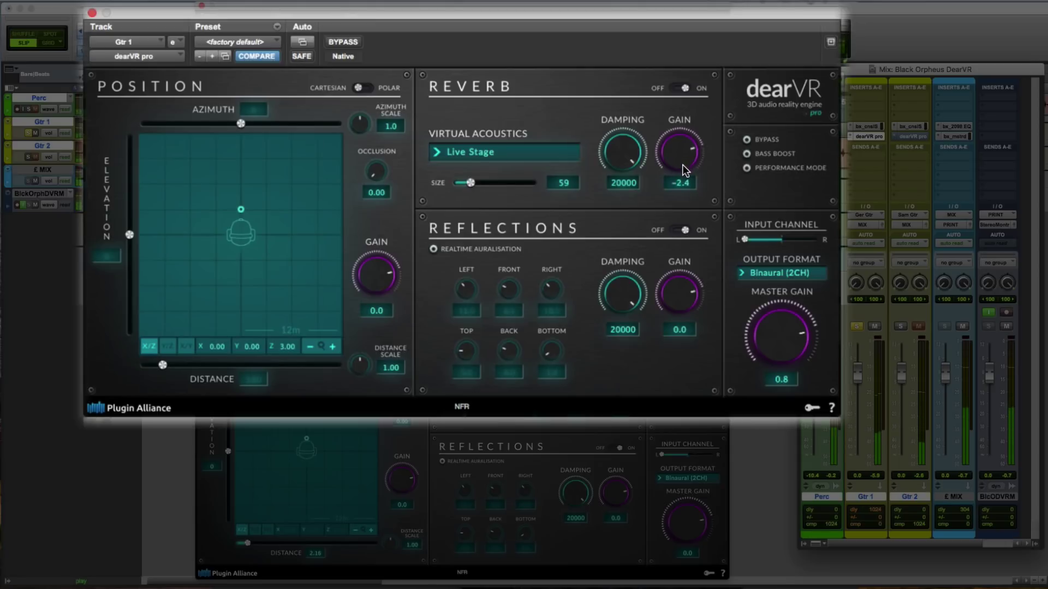
pyautogui.moveTo(682, 165); pyautogui.dragTo(679, 183)
pyautogui.moveTo(241, 209)
pyautogui.mouseDown()
pyautogui.moveTo(230, 214)
pyautogui.moveTo(201, 186)
pyautogui.moveTo(274, 167)
pyautogui.moveTo(307, 182)
pyautogui.moveTo(307, 294)
pyautogui.moveTo(277, 329)
pyautogui.moveTo(247, 338)
pyautogui.moveTo(234, 338)
pyautogui.moveTo(240, 221)
pyautogui.mouseUp()
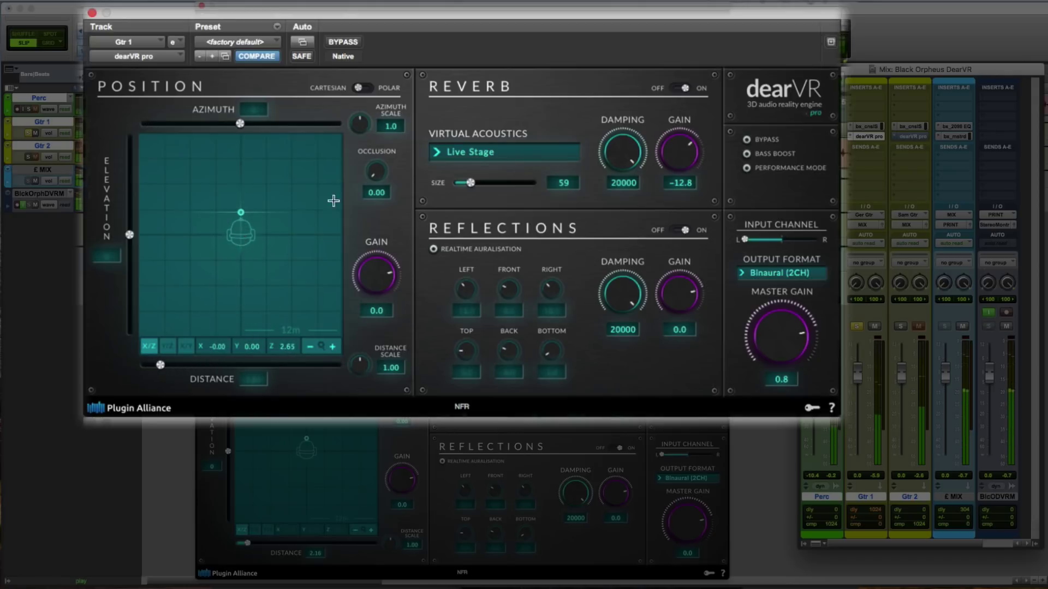
# Switch to polar coordinates and place Gtr 1 at azimuth -42, distance 1.85
pyautogui.click(363, 88)
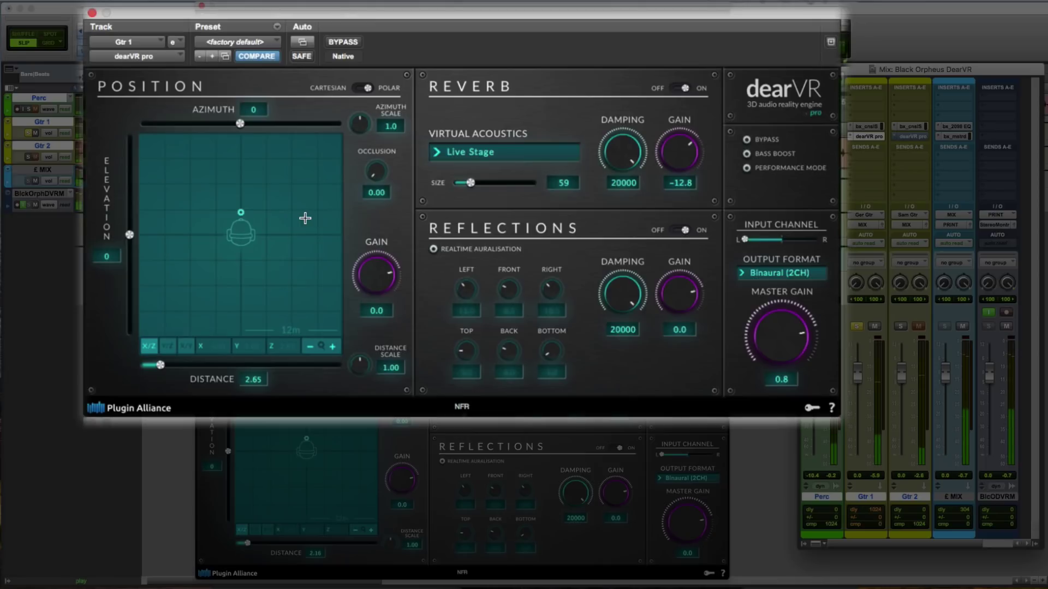
pyautogui.moveTo(237, 132); pyautogui.dragTo(218, 143)
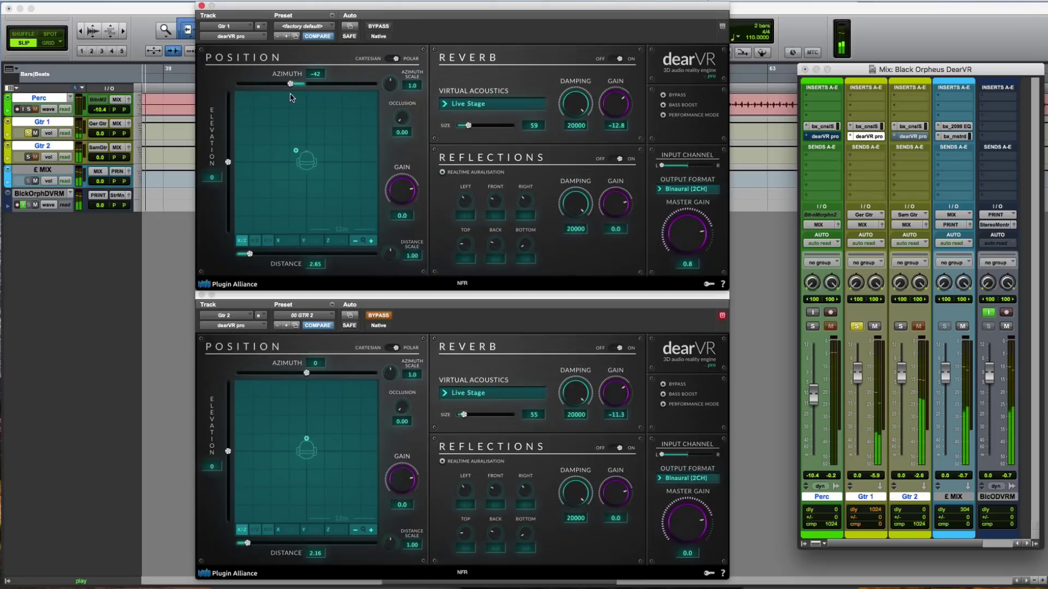
pyautogui.moveTo(249, 255); pyautogui.dragTo(247, 255)
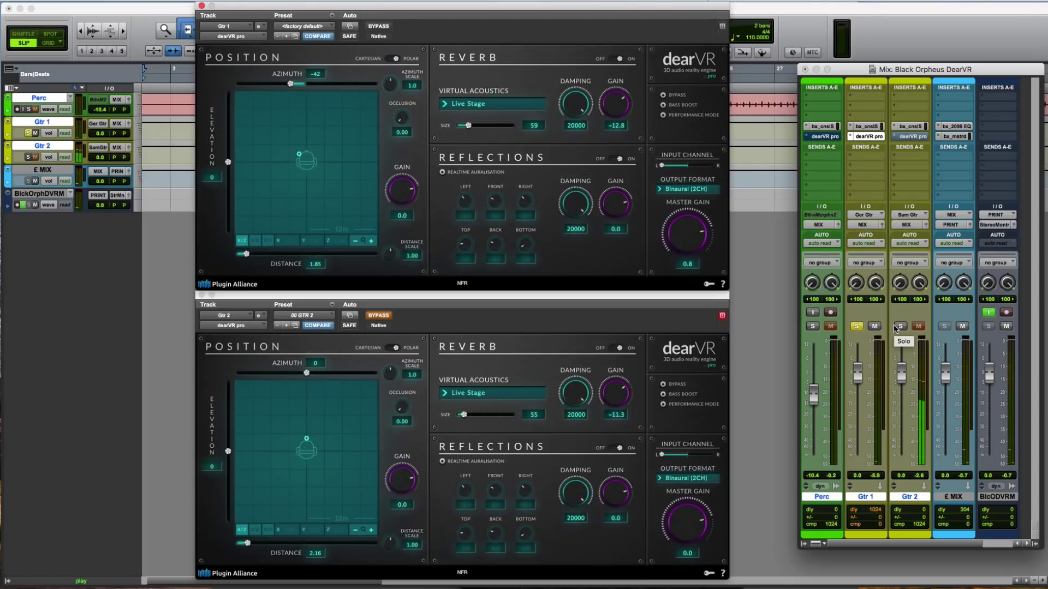
# Solo Gtr 2, un-bypass its dearVR pro, and set its azimuth to 44
pyautogui.click(900, 326)
pyautogui.click(436, 301)
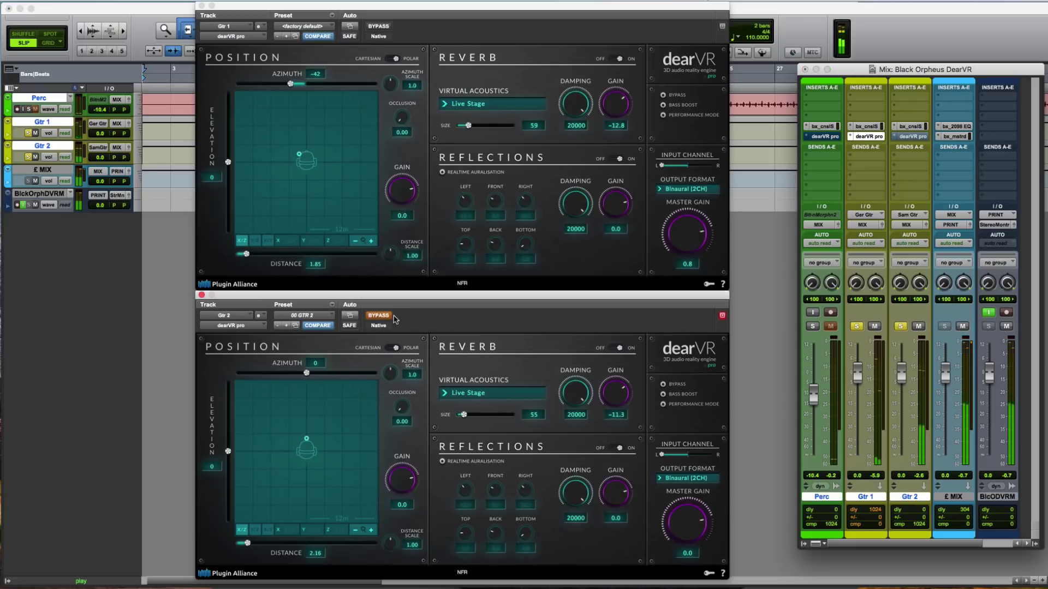
pyautogui.click(380, 317)
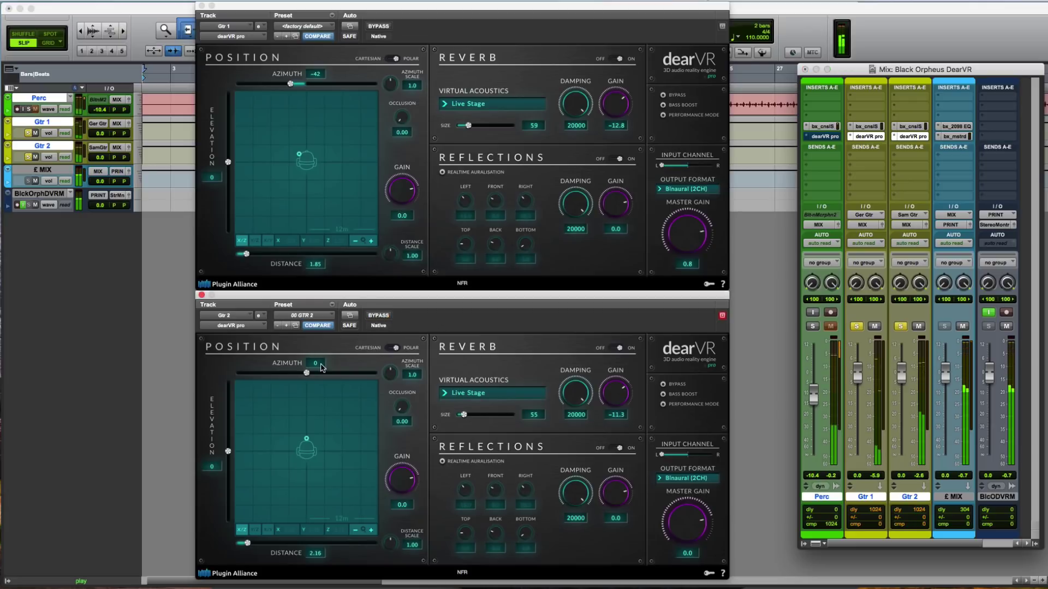
pyautogui.moveTo(307, 374); pyautogui.dragTo(324, 380)
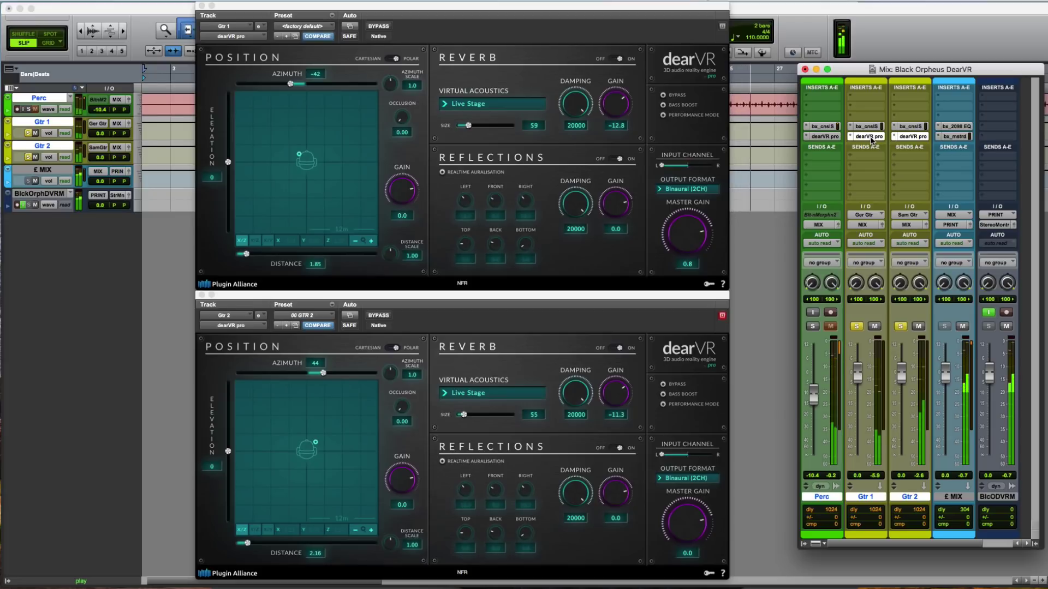
# Solo Perc and open its dearVR pro window in mid-screen
pyautogui.click(813, 327)
pyautogui.click(822, 137)
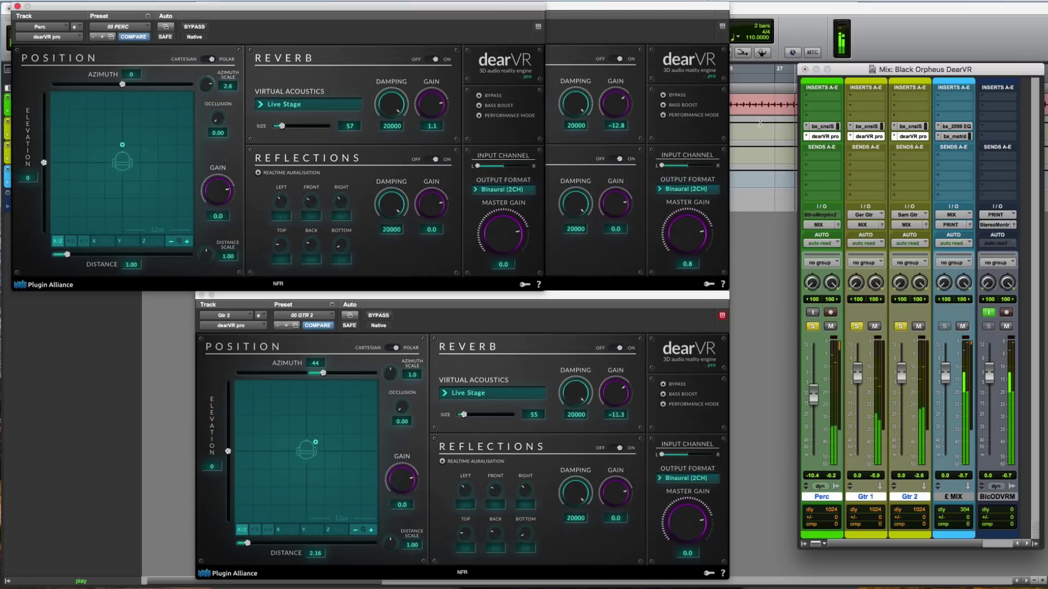
pyautogui.moveTo(445, 22); pyautogui.dragTo(636, 153)
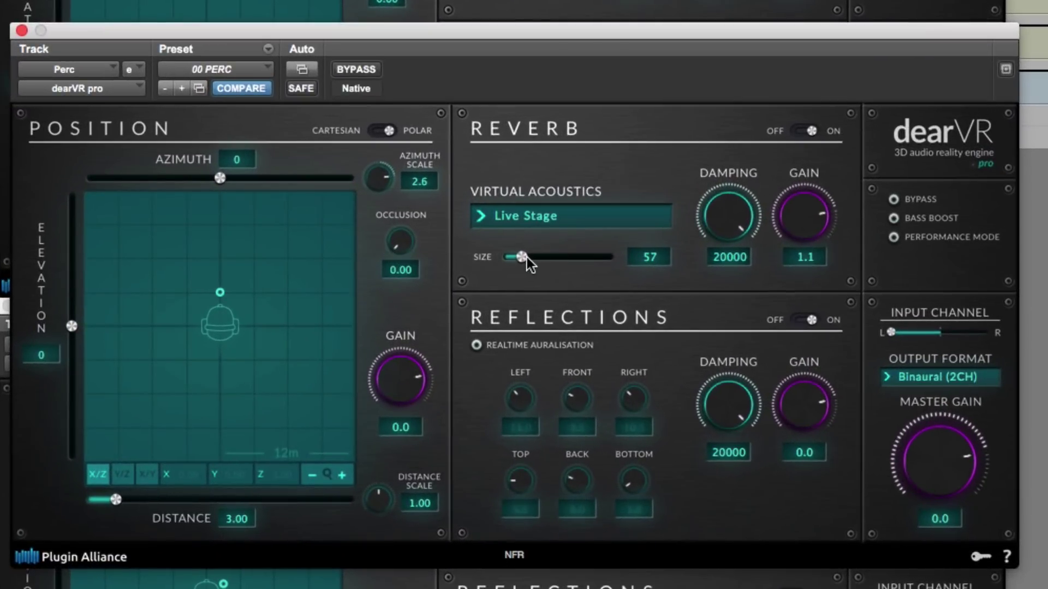
# Set Perc's reverb size to 58 and place the shaker directly behind at azimuth -180
pyautogui.moveTo(523, 257); pyautogui.dragTo(524, 258)
pyautogui.scroll(10, 793, 223)
pyautogui.scroll(-2, 793, 221)
pyautogui.moveTo(219, 175); pyautogui.dragTo(85, 234)
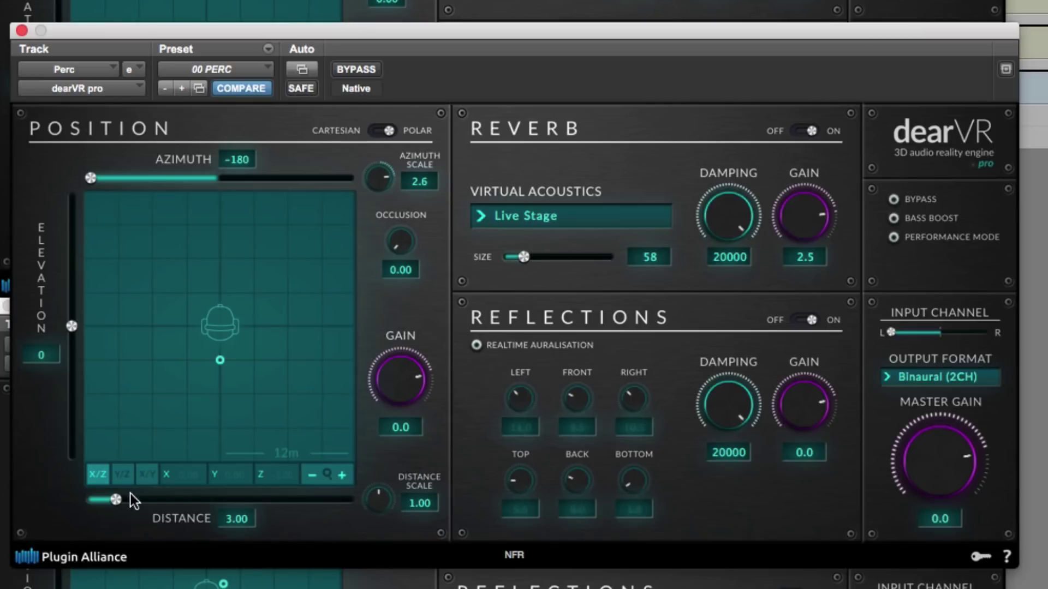
pyautogui.moveTo(116, 502); pyautogui.dragTo(115, 502)
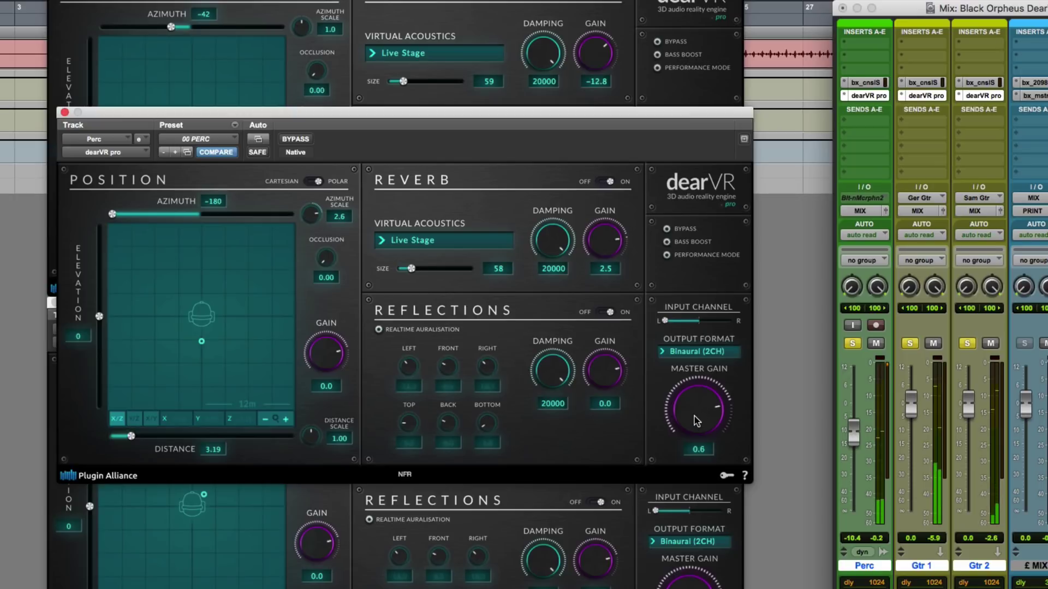
# Set the shaker to distance 1.64, master gain 4.0, reverb gain -0.3, then bypass all dearVR inserts
pyautogui.moveTo(697, 421); pyautogui.dragTo(698, 414)
pyautogui.moveTo(605, 245); pyautogui.dragTo(606, 252)
pyautogui.moveTo(130, 433); pyautogui.dragTo(121, 437)
pyautogui.moveTo(718, 414); pyautogui.dragTo(717, 422)
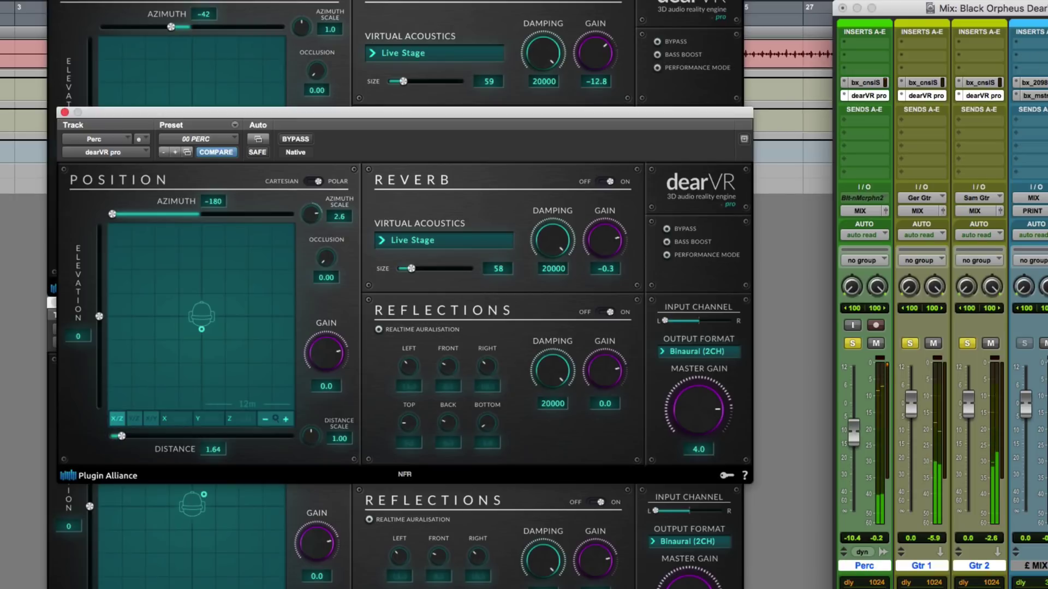
pyautogui.keyDown('ctrl'); pyautogui.keyDown('alt'); pyautogui.keyDown('super'); pyautogui.click(882, 97); pyautogui.keyUp('super'); pyautogui.keyUp('alt'); pyautogui.keyUp('ctrl')
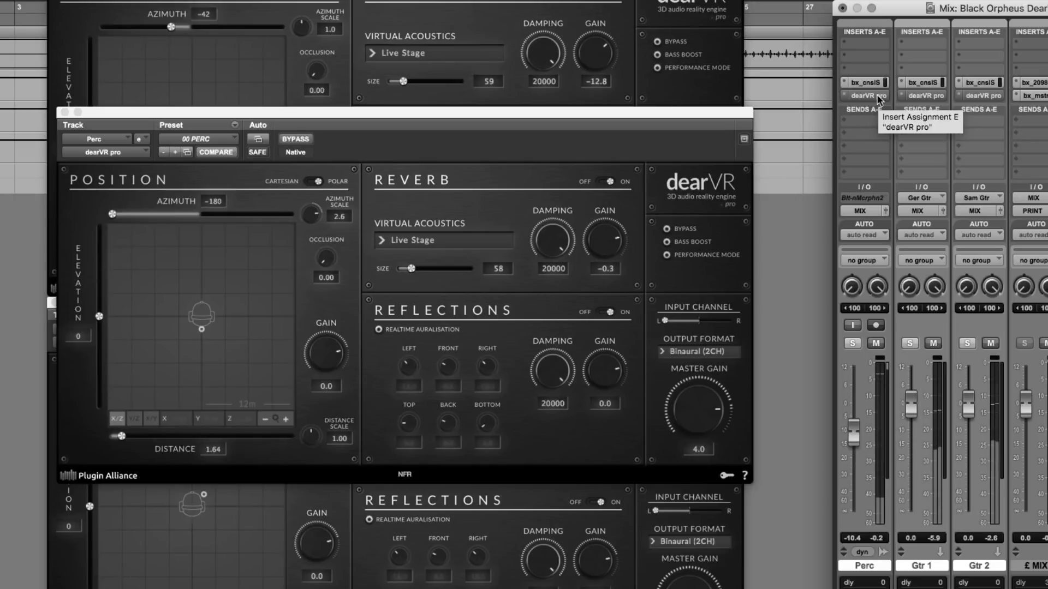
# Re-enable all three dearVR pro inserts and lower Perc's reverb gain to -6.8
pyautogui.keyDown('ctrl'); pyautogui.keyDown('alt'); pyautogui.keyDown('super'); pyautogui.click(868, 96); pyautogui.keyUp('super'); pyautogui.keyUp('alt'); pyautogui.keyUp('ctrl')
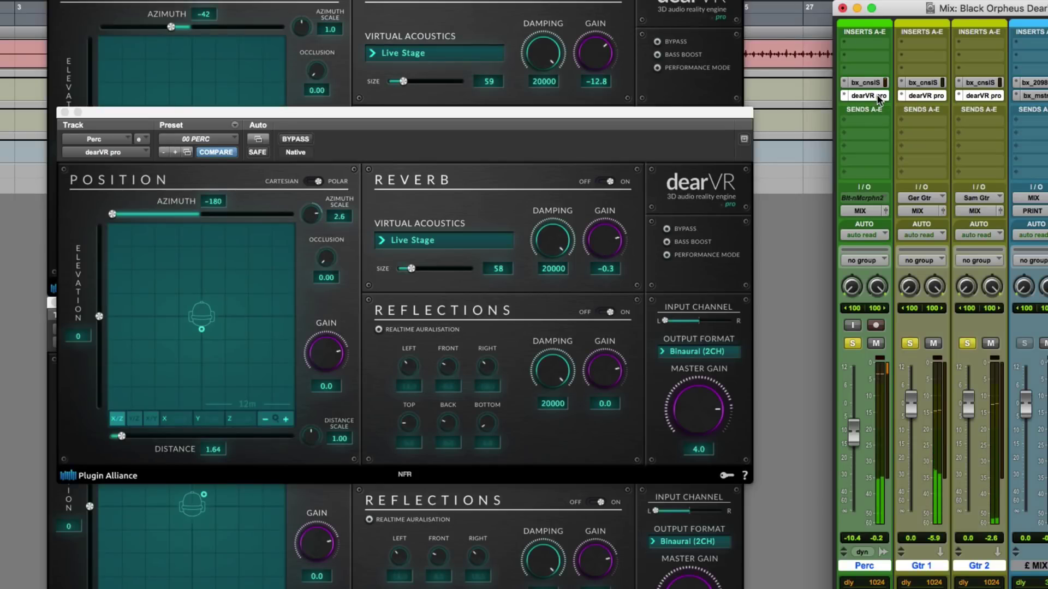
pyautogui.moveTo(606, 238); pyautogui.dragTo(607, 249)
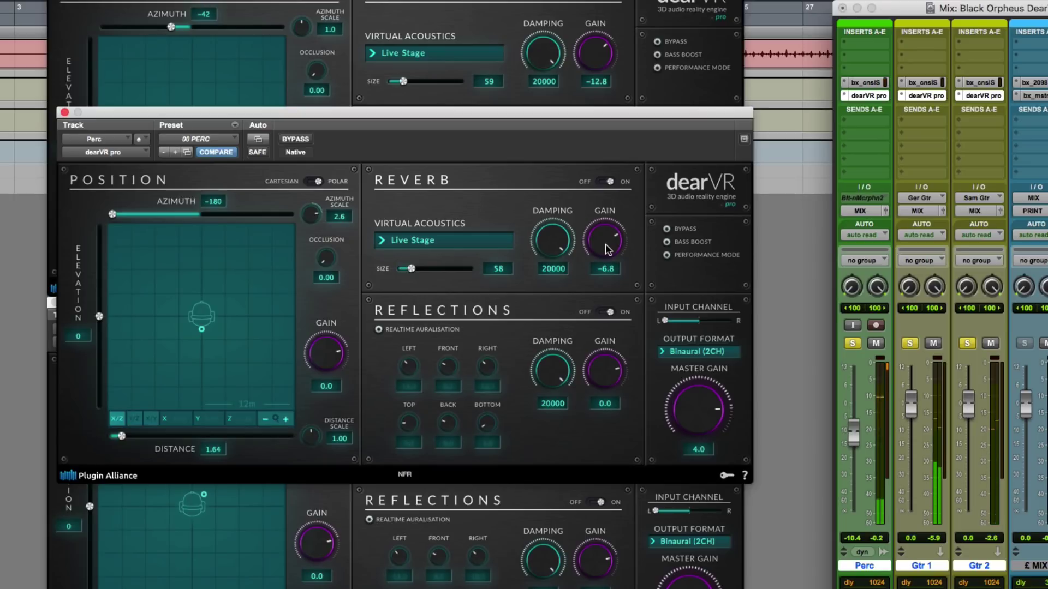